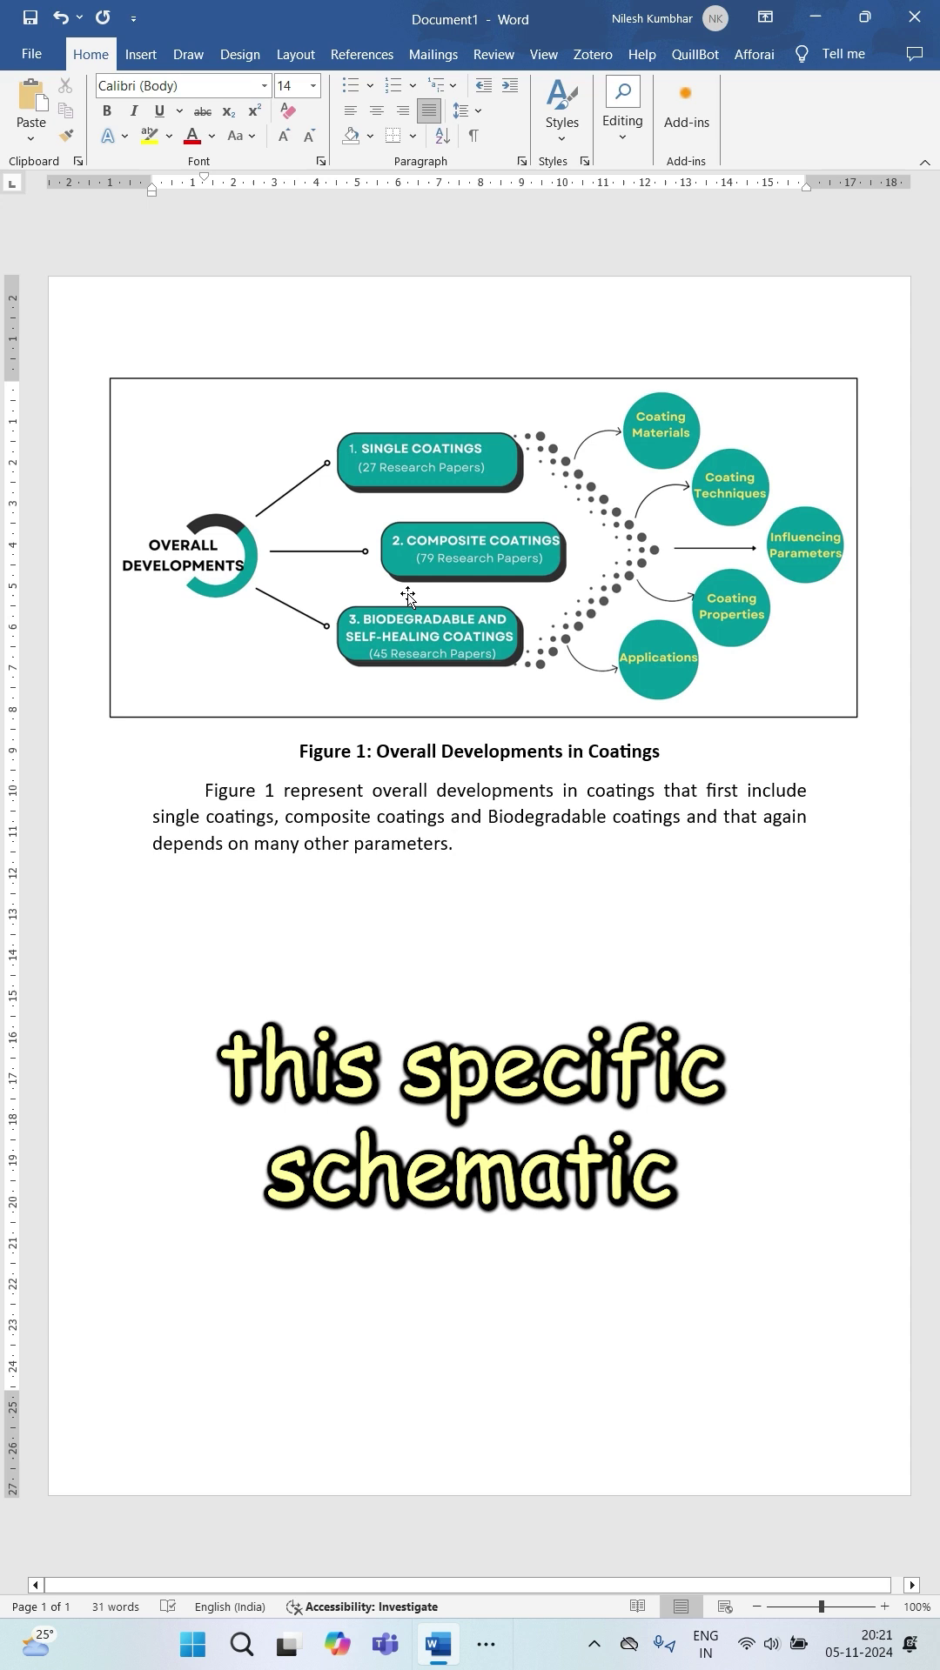
# - Select the Figure 1 coatings description paragraph in the Word document
pyautogui.click(409, 597)
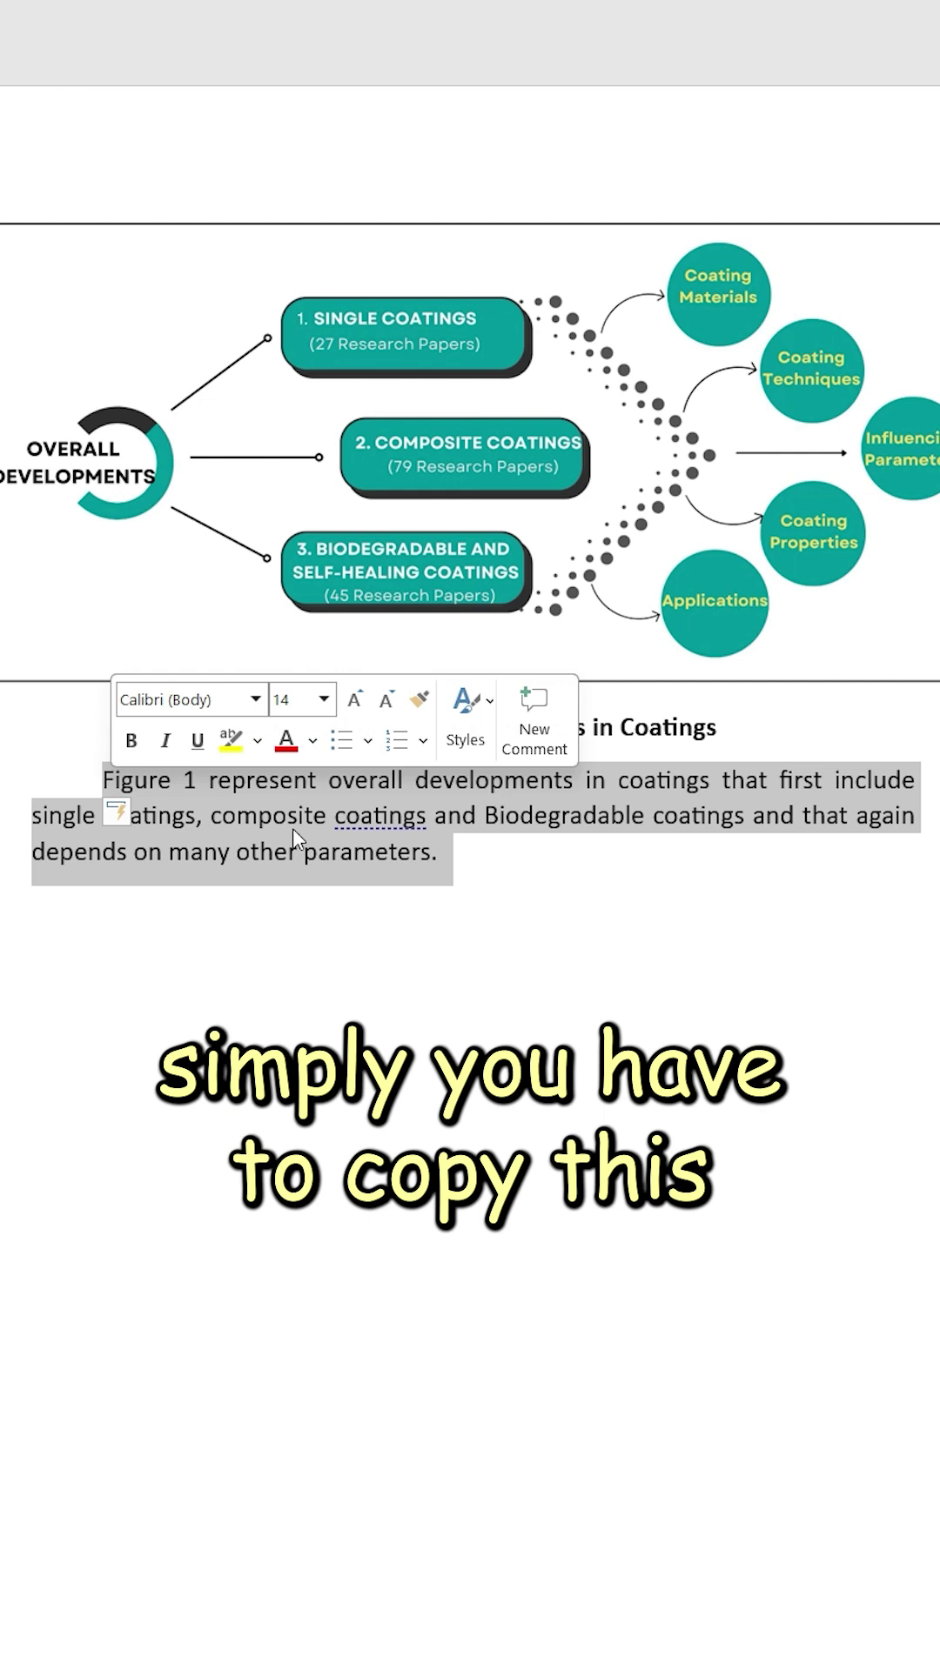
# - Copy the Figure 1 paragraph and paste it under the AZ91D Magnesium Alloy title
pyautogui.rightClick(292, 828)
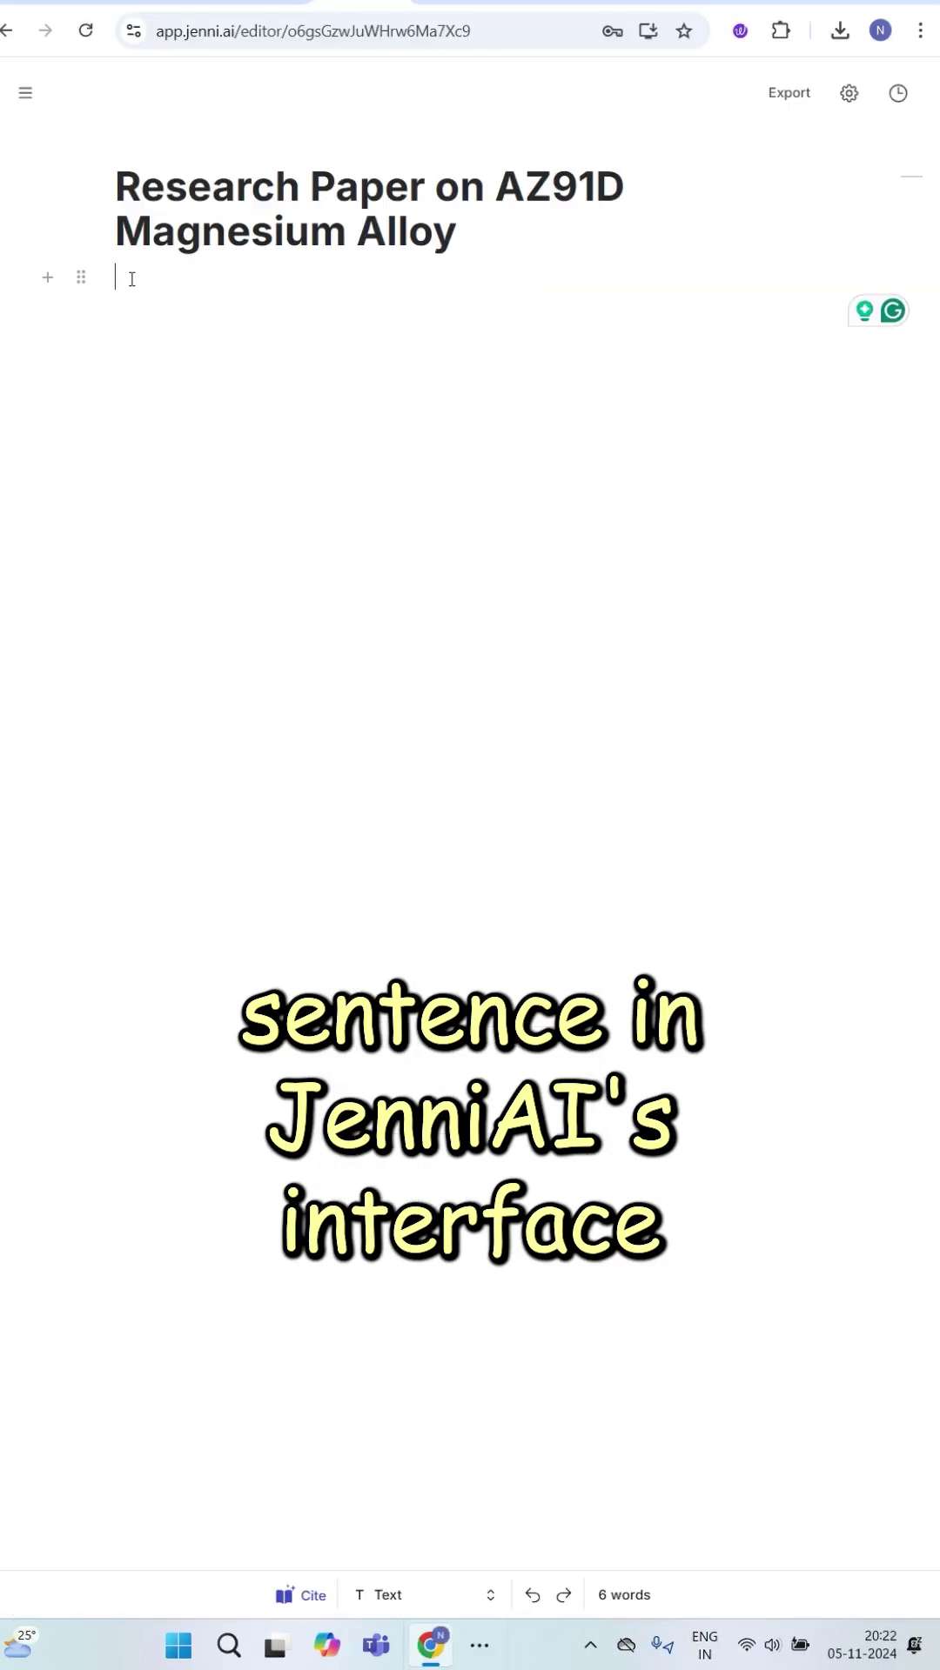
pyautogui.rightClick(135, 279)
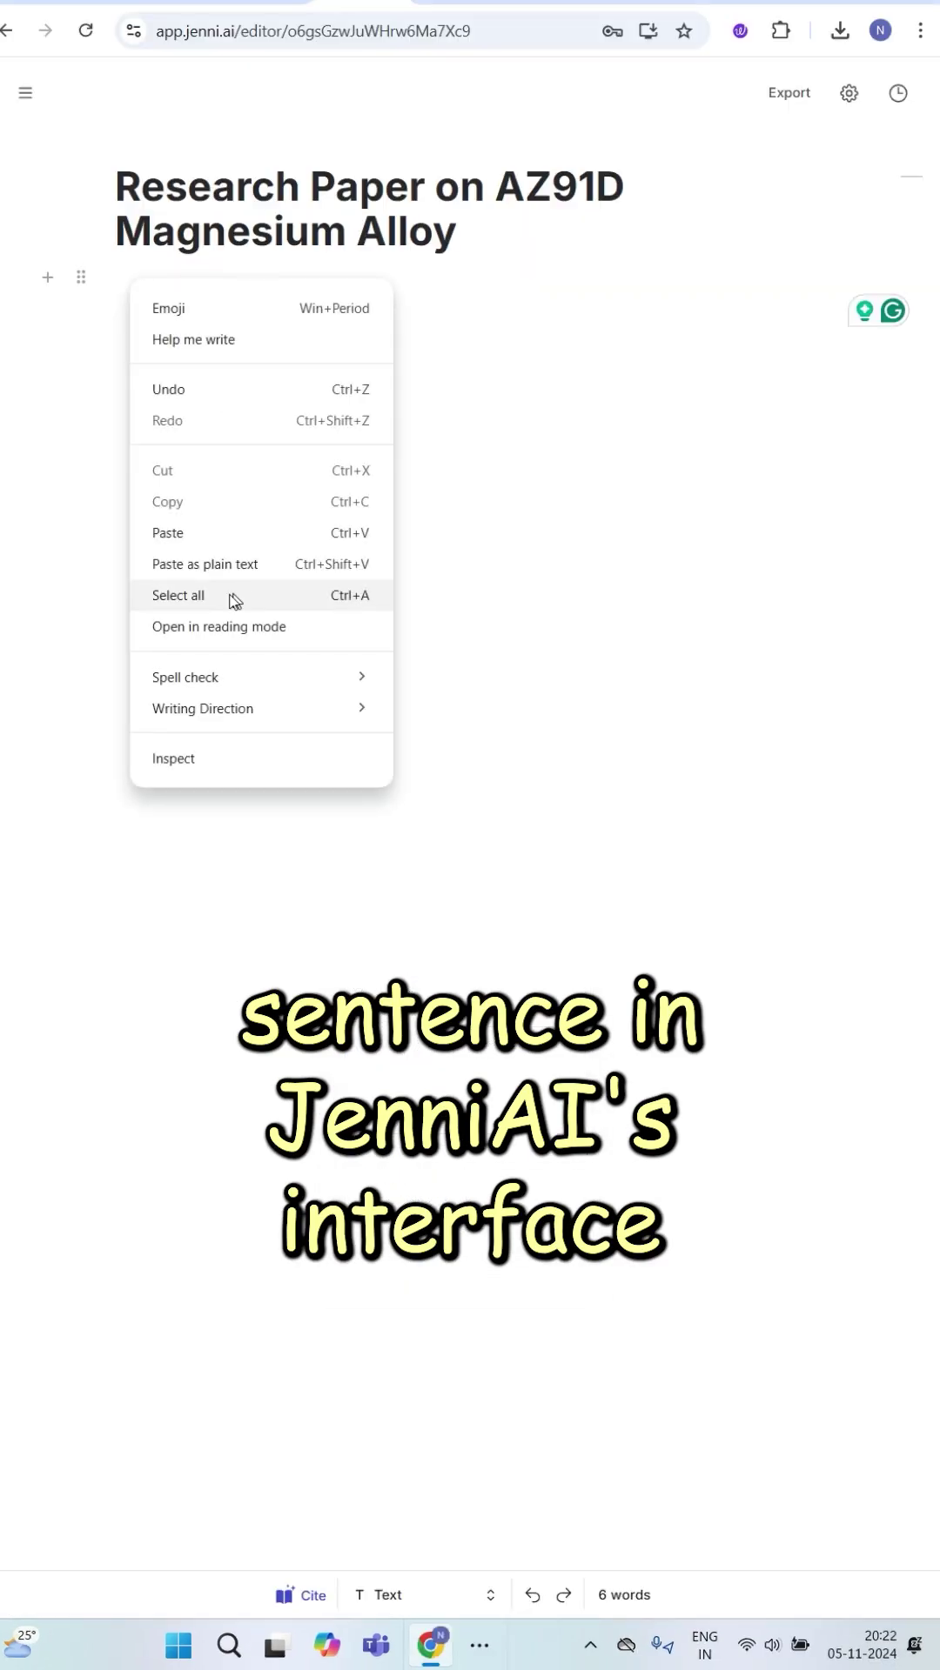
pyautogui.click(189, 533)
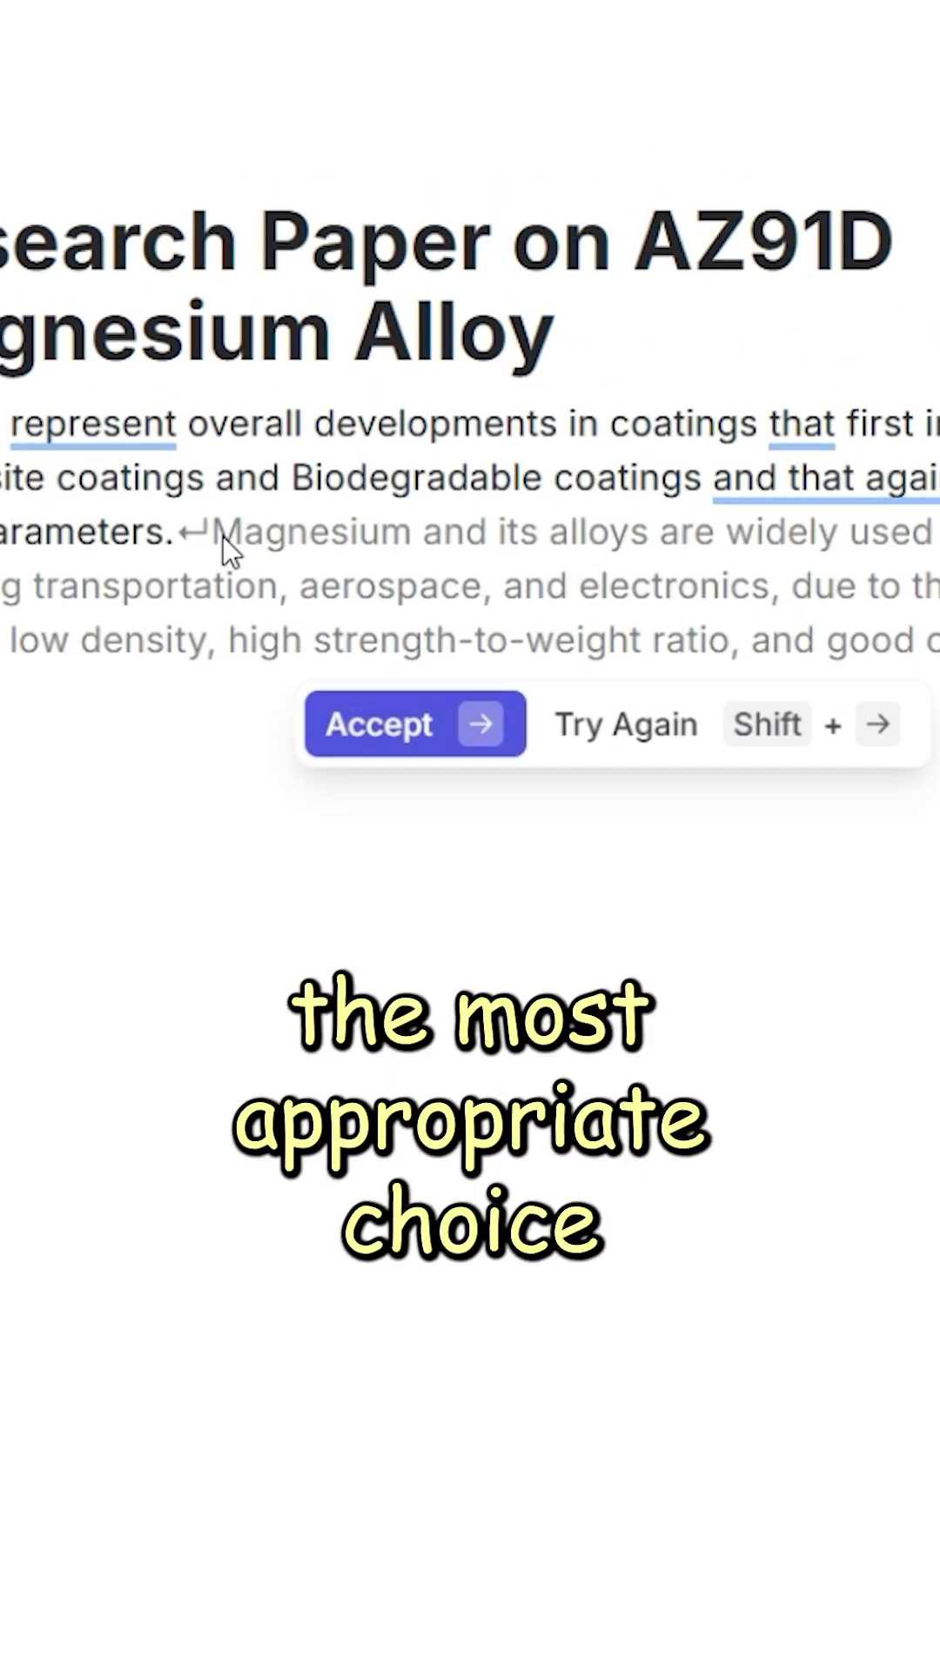
# - Select the pasted paragraph to continue it with 'These Parameters are'
pyautogui.moveTo(275, 327); pyautogui.dragTo(126, 278)
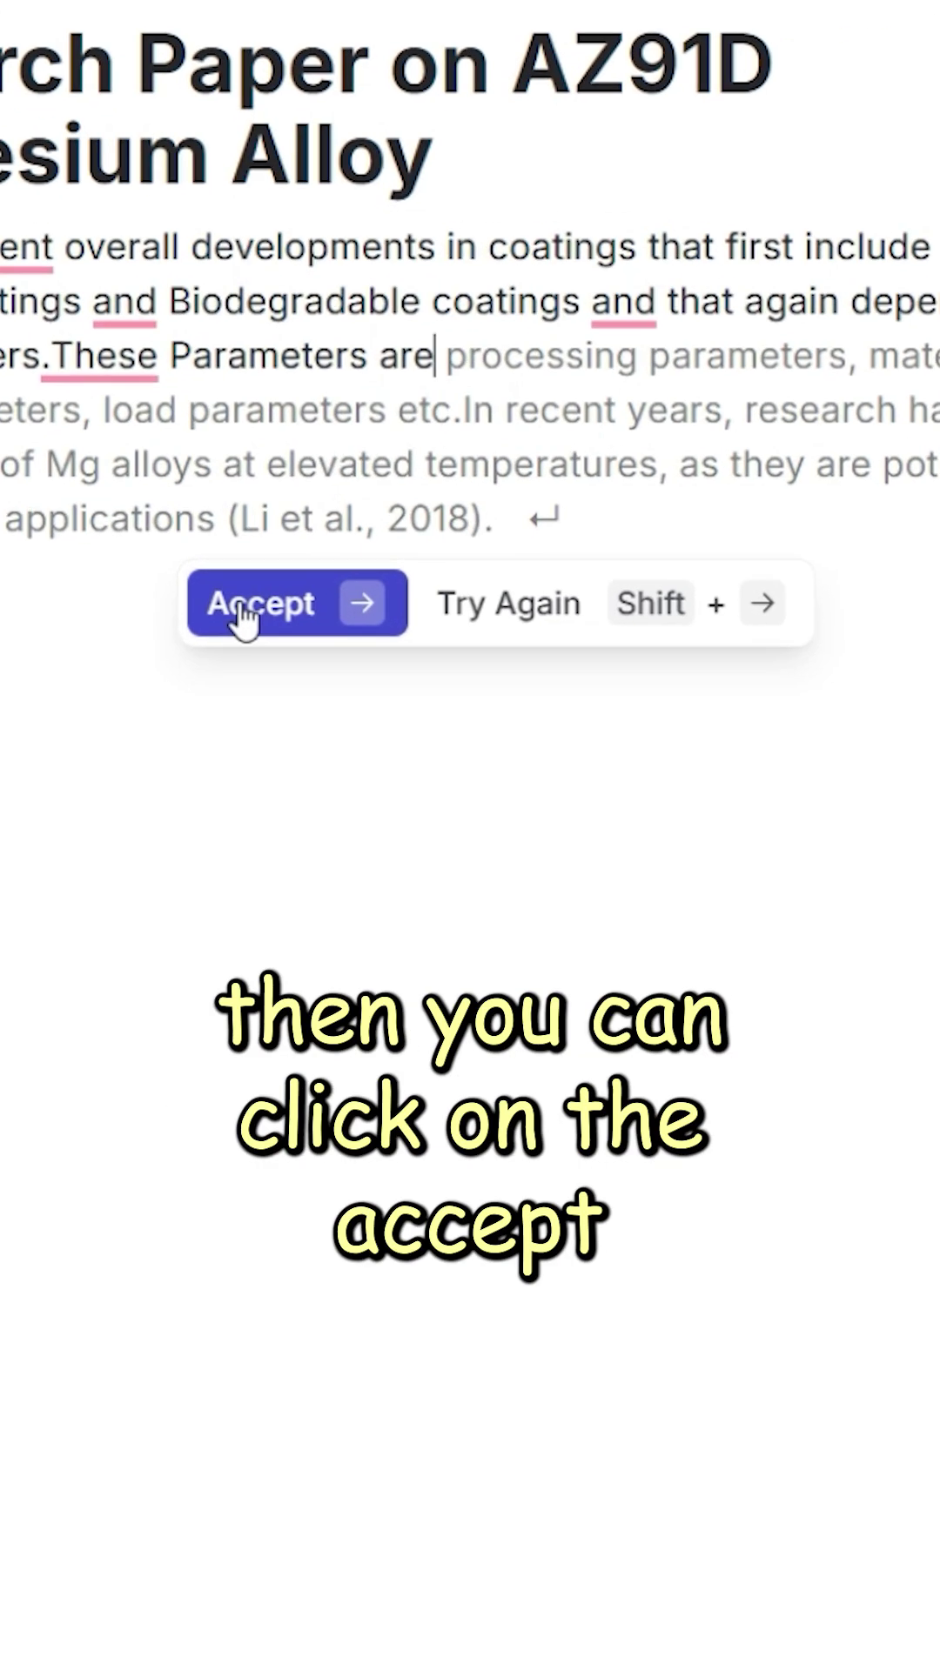
# - Accept three suggestions: a sentence continuation, a cited paragraph, and a creep-resistant alloys paragraph
pyautogui.click(242, 614)
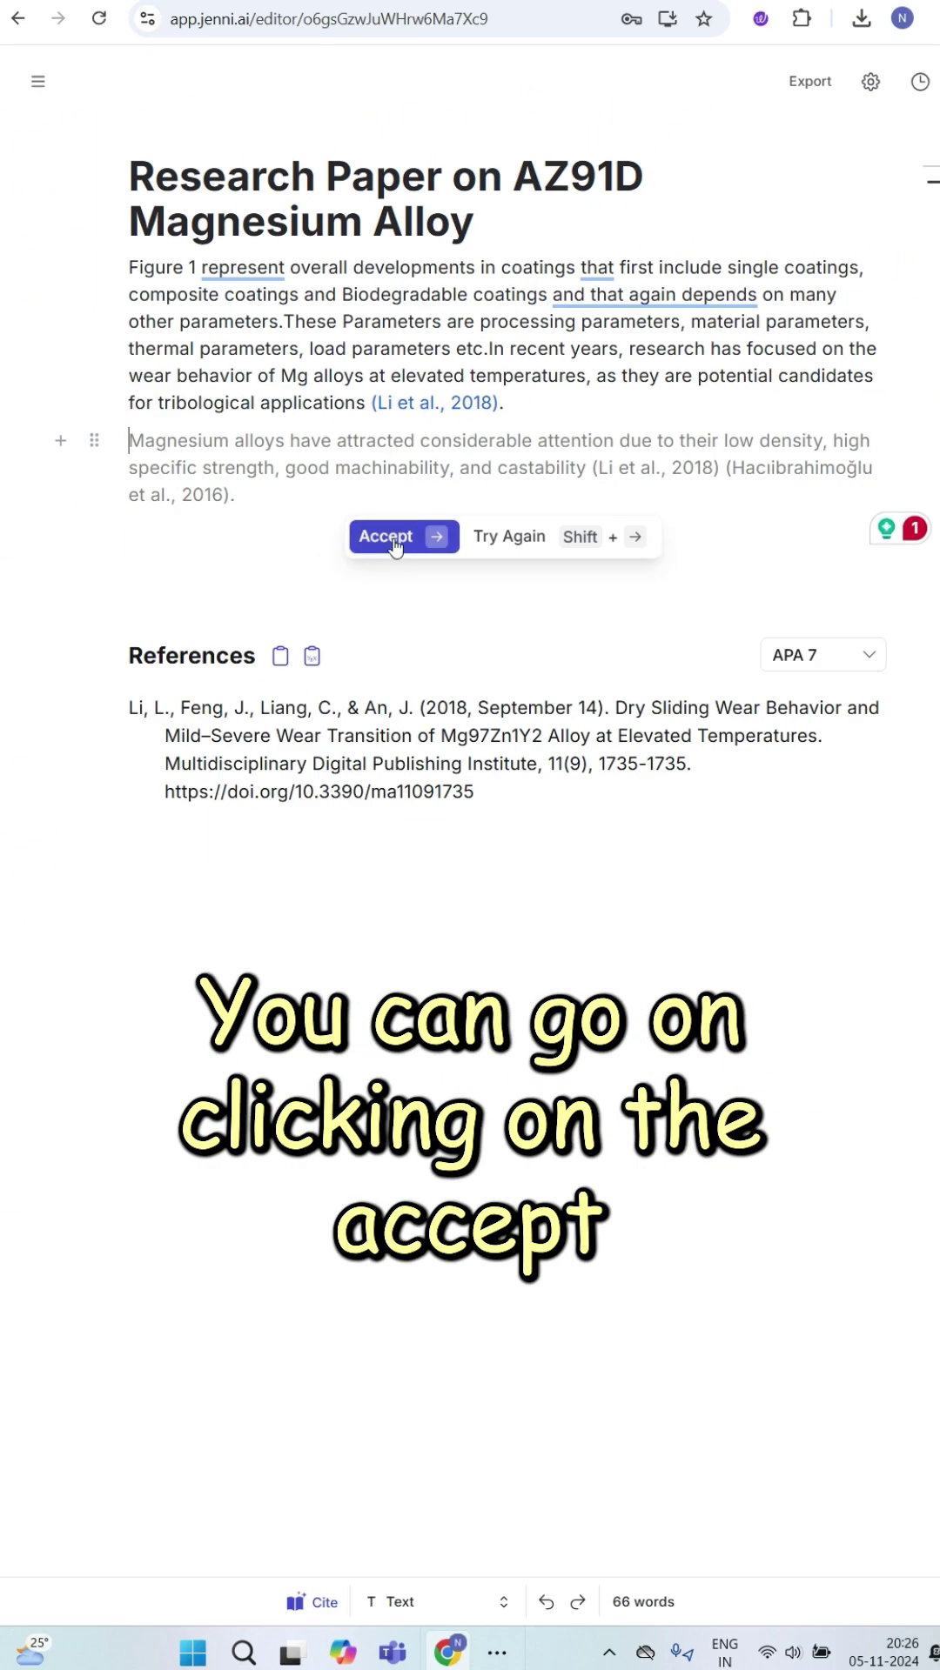
pyautogui.click(394, 541)
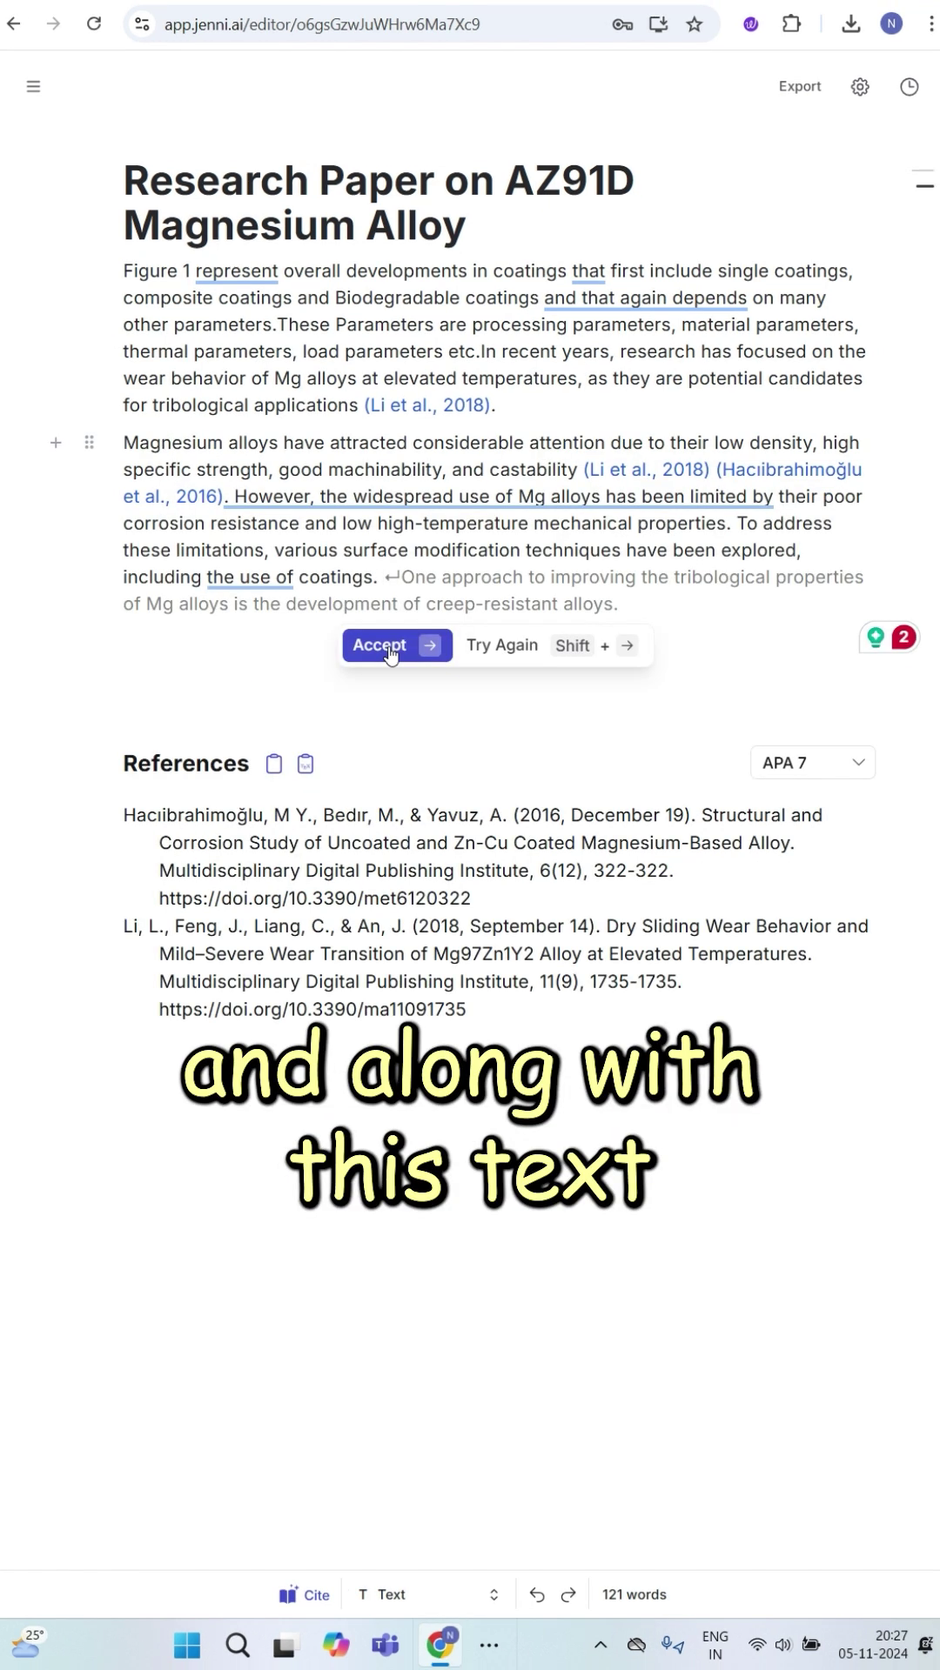
pyautogui.click(390, 652)
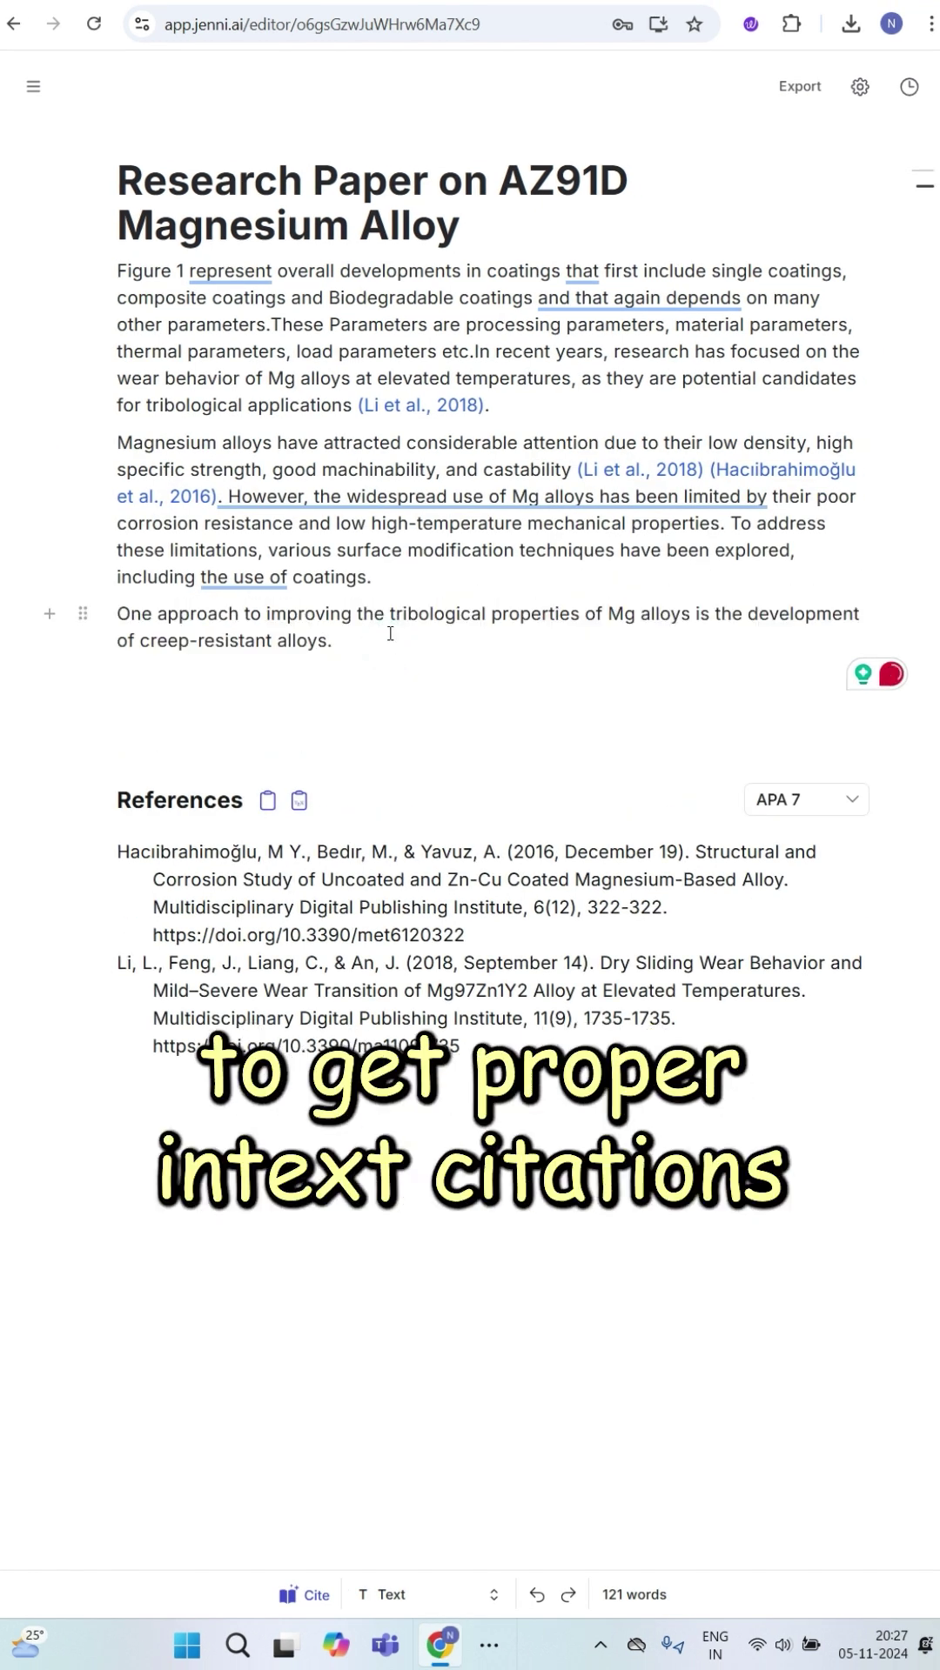